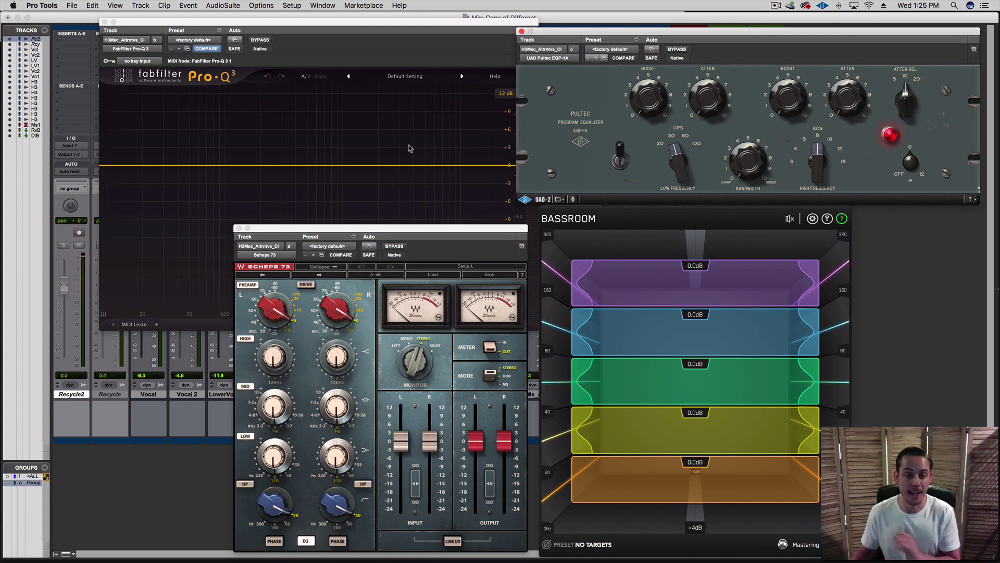
Add a low-cut band at about 85 Hz with a 12 dB/oct slope in FabFilter Pro-Q 3.
left_click(410, 149)
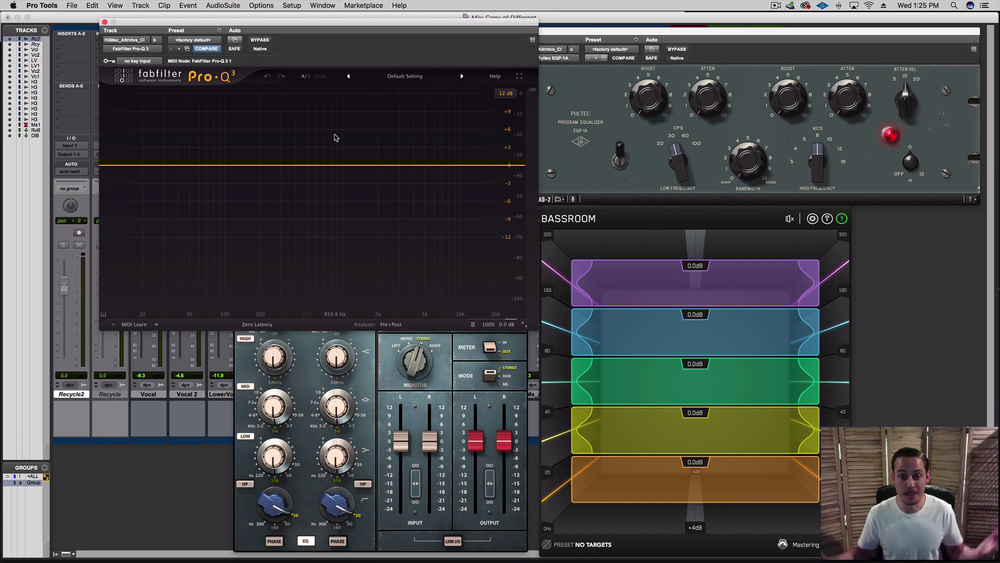
left_click_drag(118, 165, 138, 175)
left_click(117, 204)
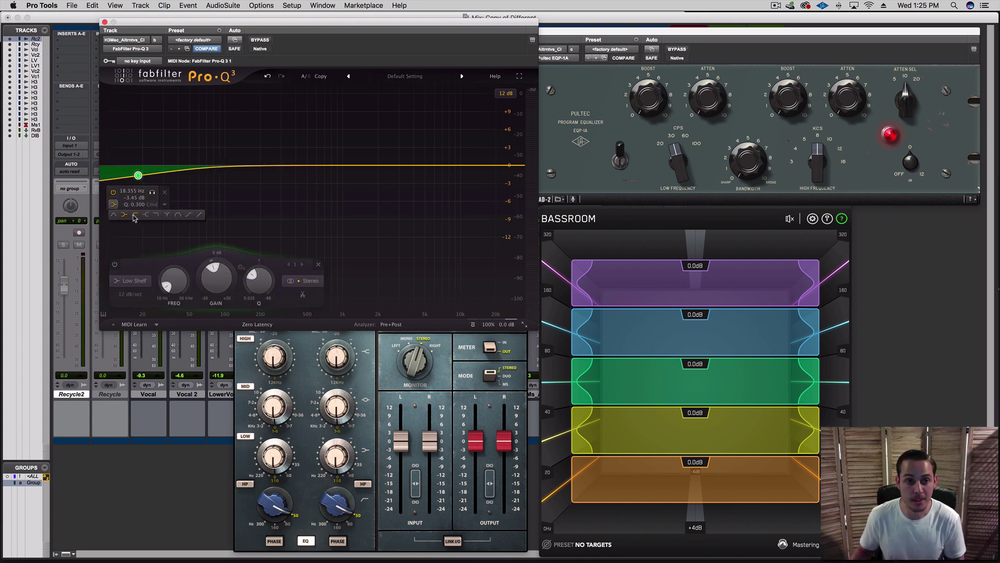
left_click(136, 219)
left_click_drag(141, 219, 216, 166)
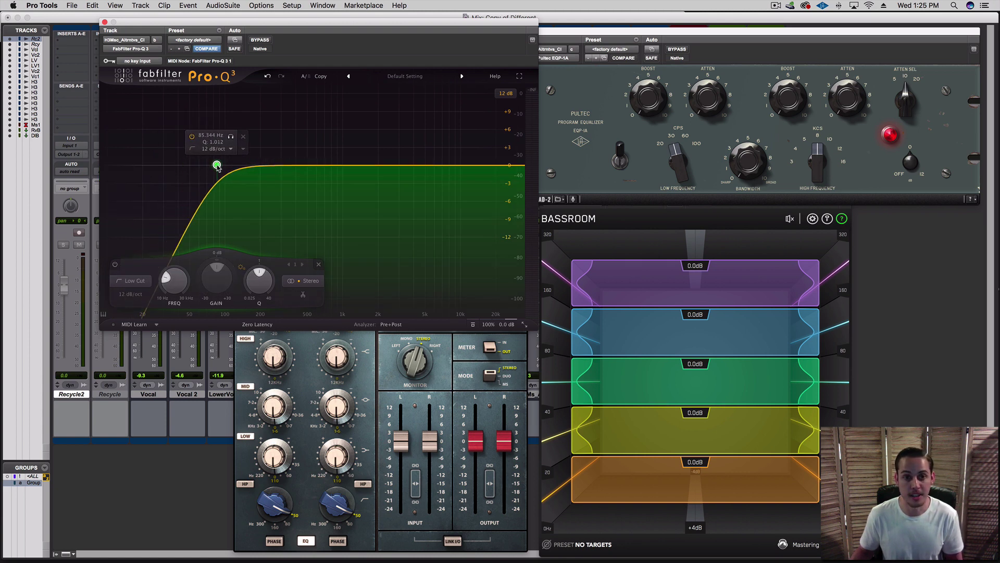
Add a bell band cutting about 1.9 dB at about 552 Hz and narrow its Q to about 3.
left_click(298, 167)
left_click_drag(312, 185, 345, 188)
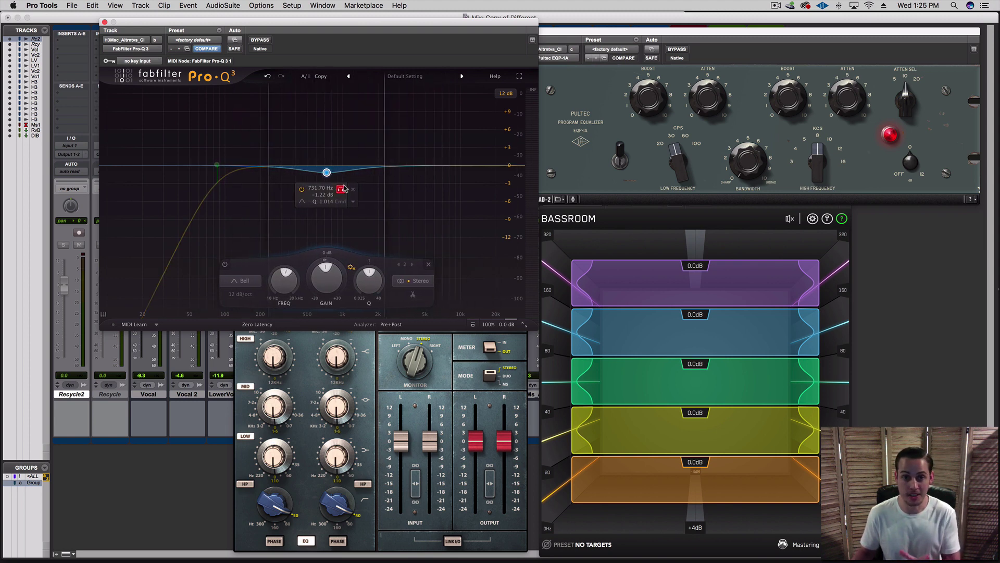
left_click_drag(344, 189, 322, 185)
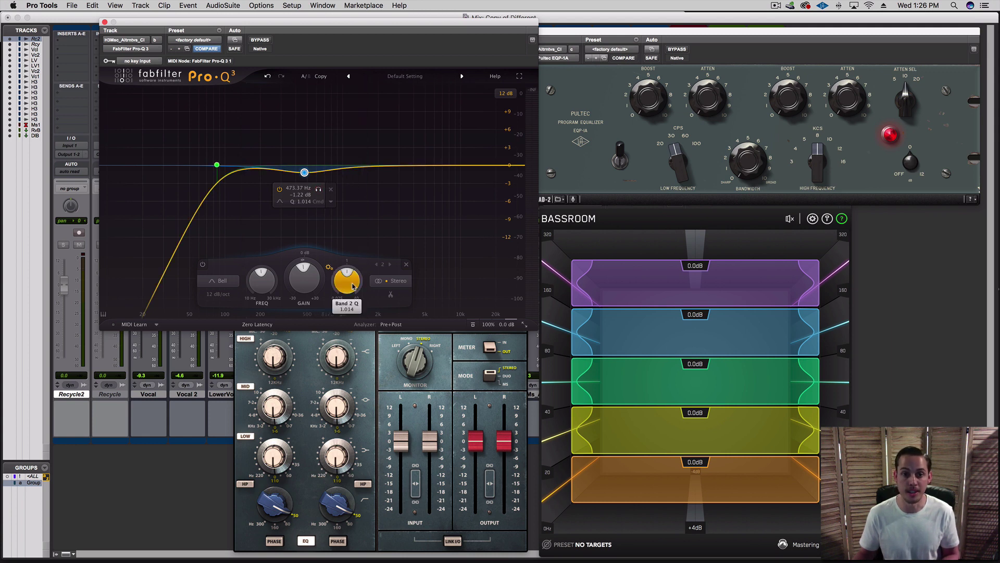
left_click_drag(350, 284, 346, 268)
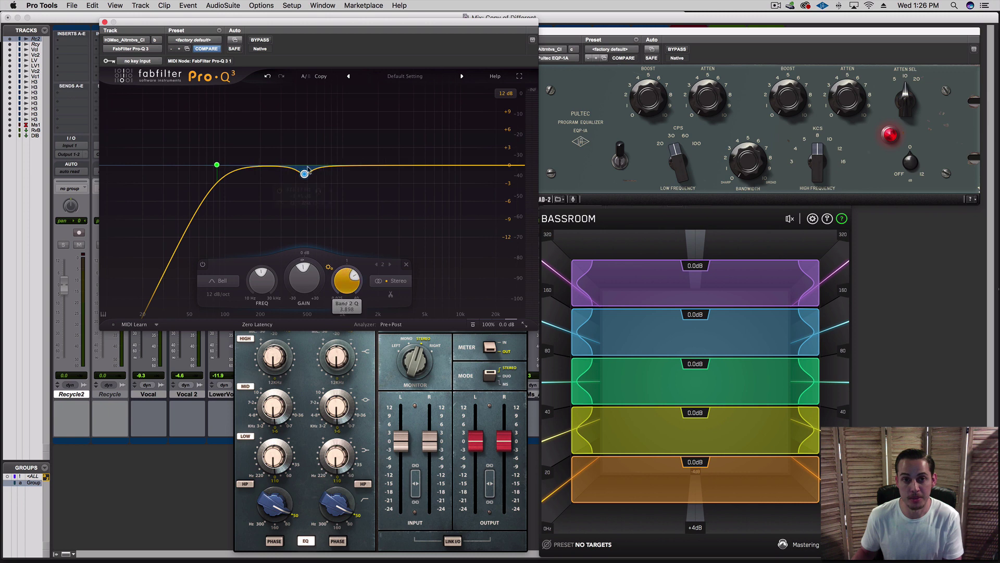
mouse_move(305, 175)
left_mouse_down()
mouse_move(323, 177)
mouse_move(313, 177)
left_mouse_up()
Give the bell band a downward dynamic range, with its gain at about -0.1 dB and its frequency at about 1081 Hz, and close Pro-Q 3.
left_click_drag(354, 280, 287, 315)
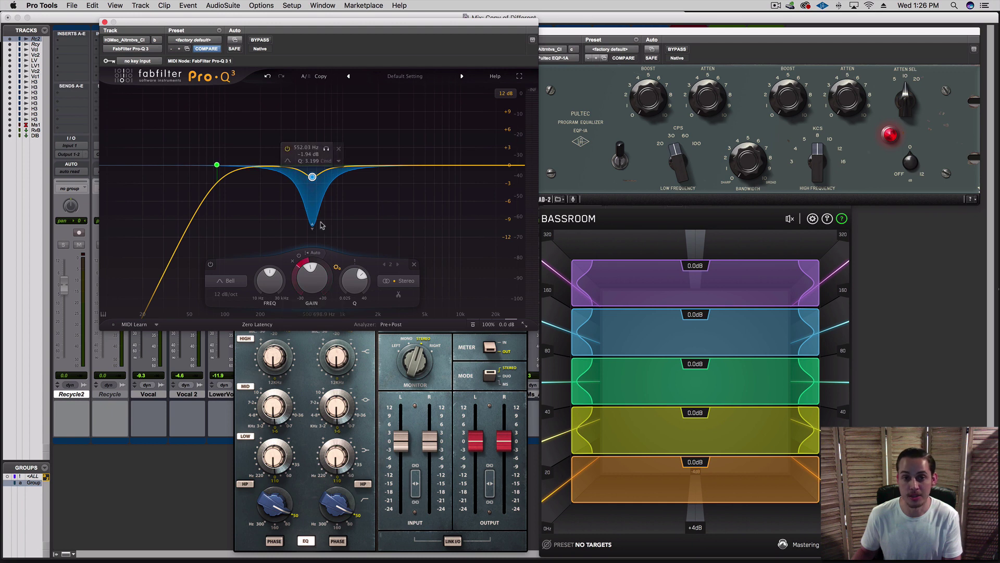
left_click_drag(313, 225, 379, 187)
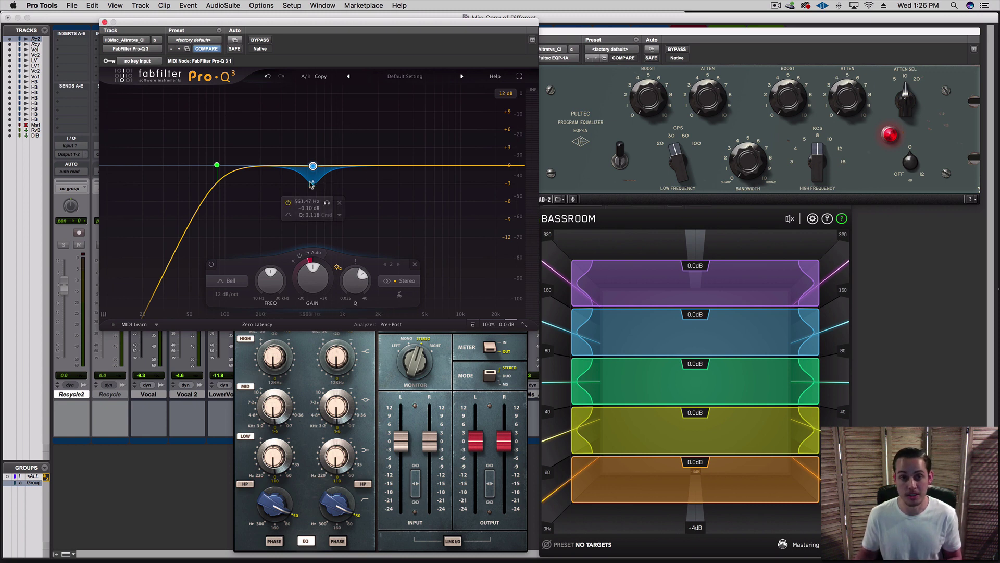
left_click_drag(328, 205, 360, 199)
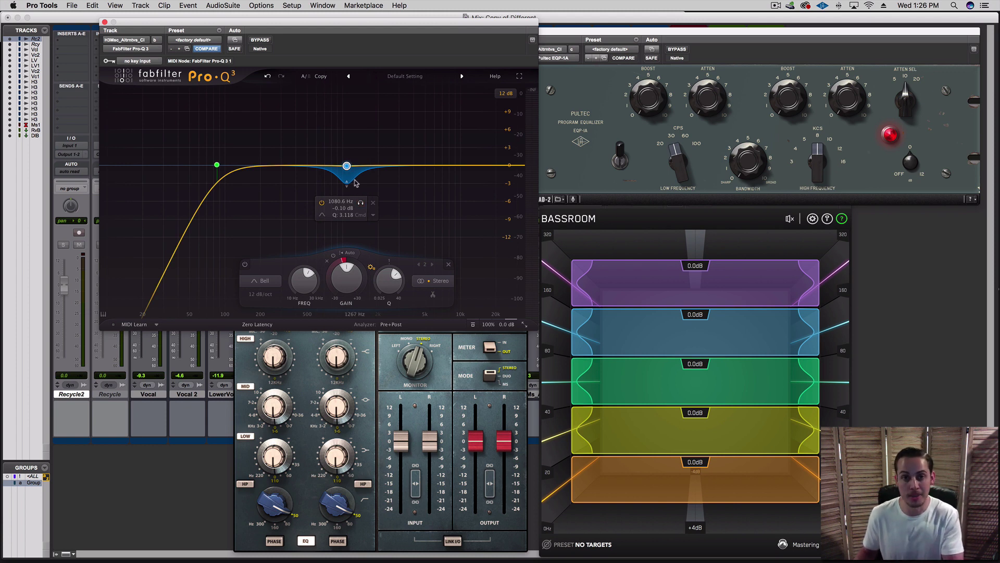
key("super+w")
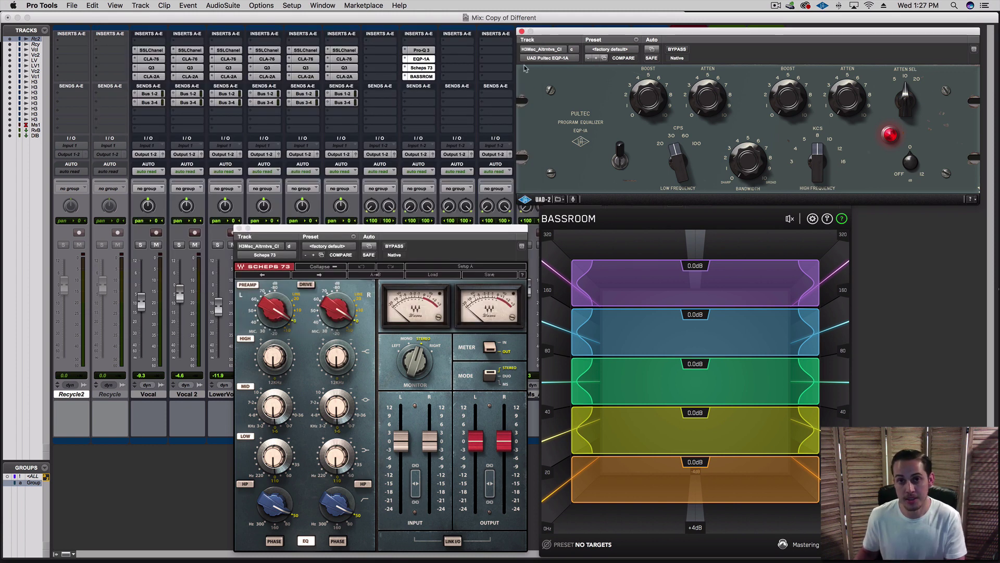
Set the Pultec EQP-1A's high frequency selector to 10 KCS and its attenuation selector to 20, and close the plugin.
left_click(543, 31)
left_click_drag(544, 30, 259, 46)
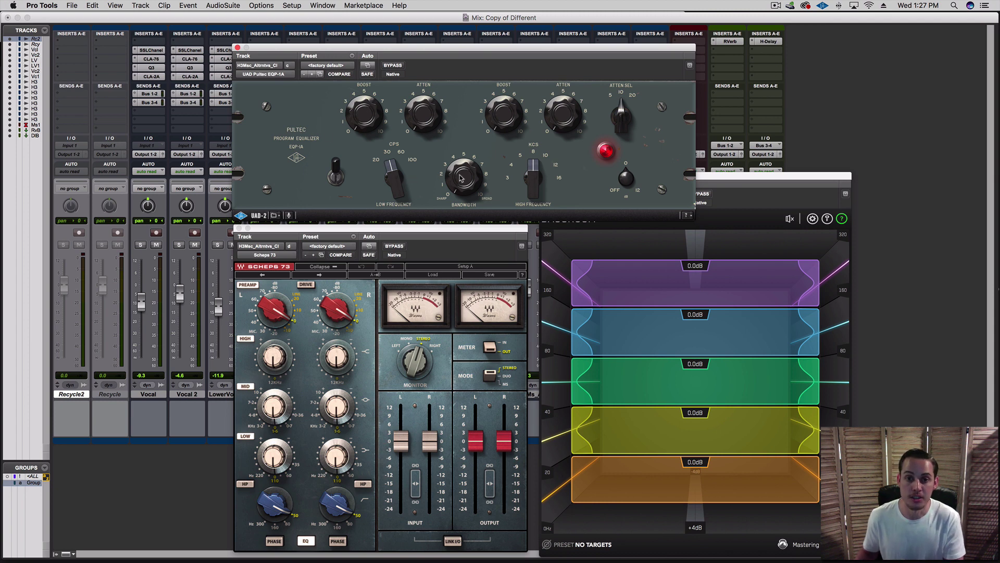
left_click_drag(462, 178, 463, 159)
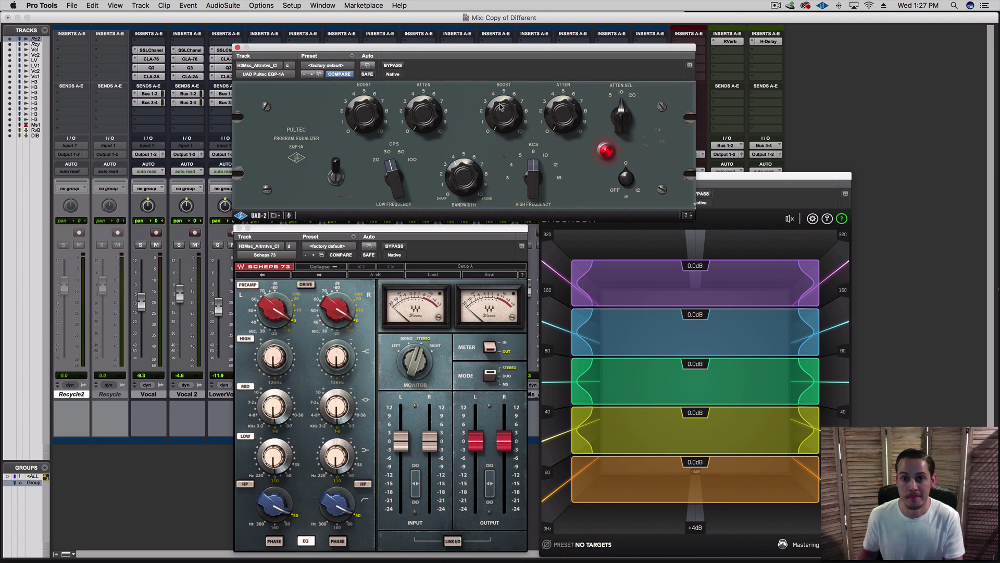
left_click_drag(536, 177, 527, 204)
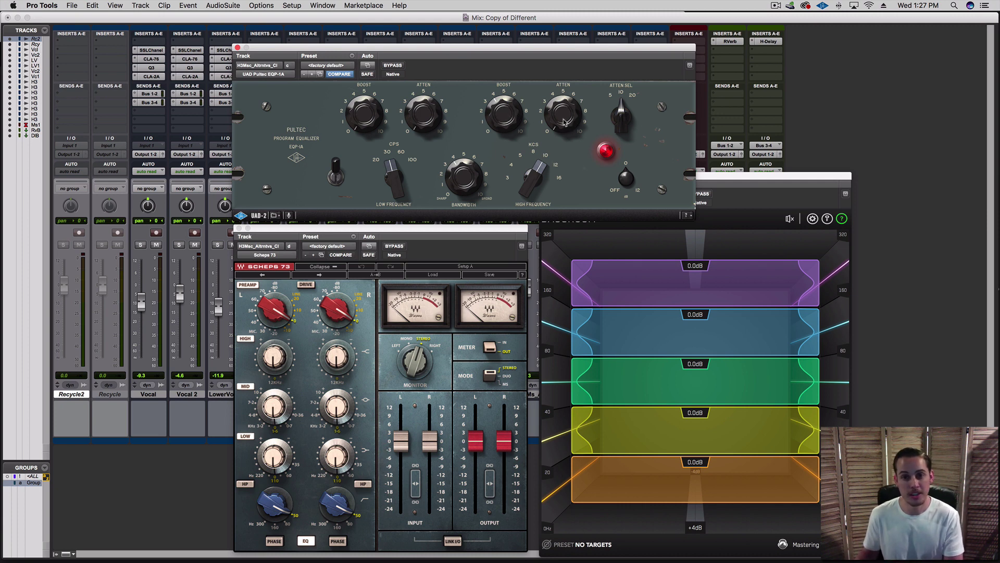
left_click(624, 107)
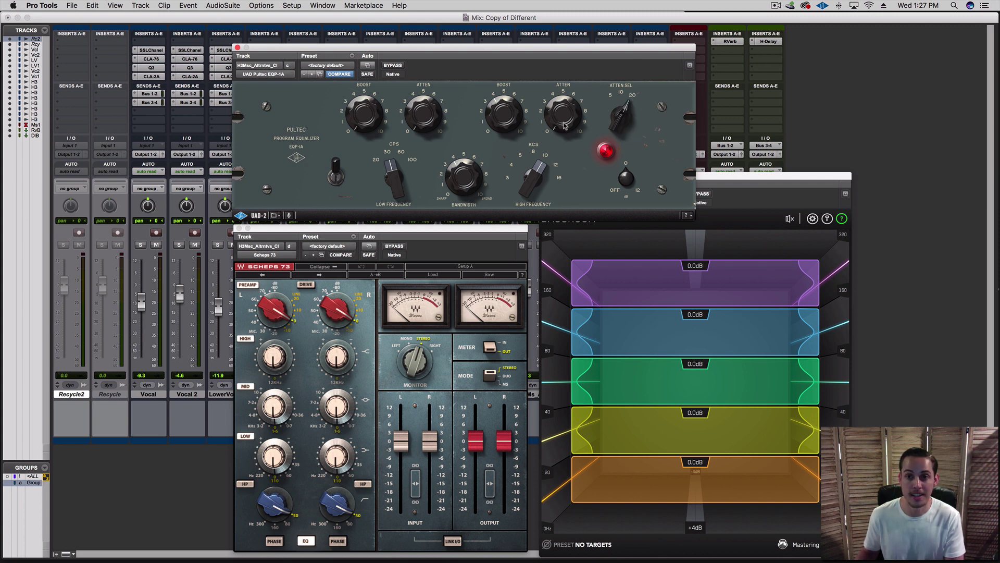
left_click_drag(562, 96, 563, 87)
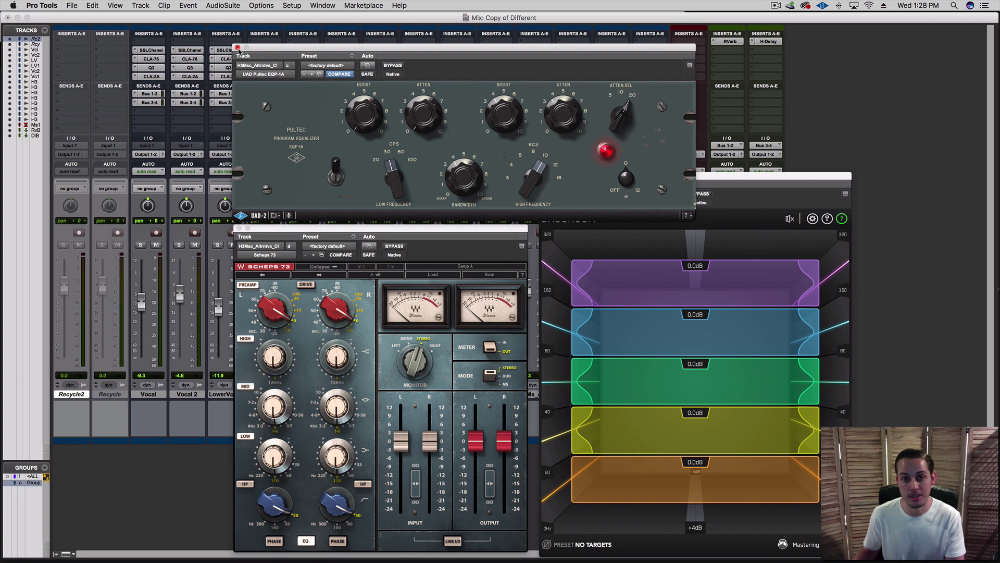
left_click(238, 47)
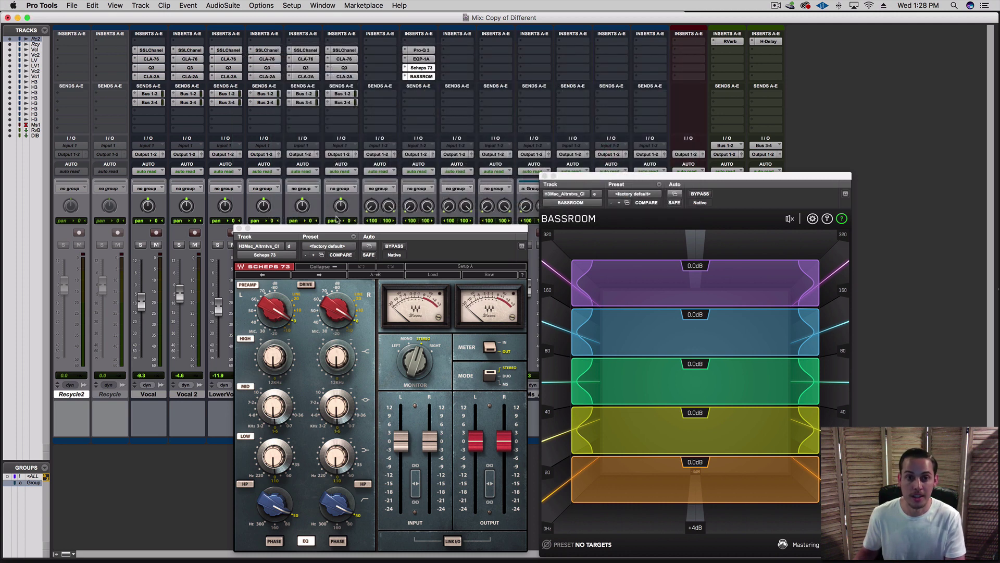
Switch the Scheps 73 to MS mode and slightly raise the side channel's input level.
left_click_drag(339, 230, 315, 104)
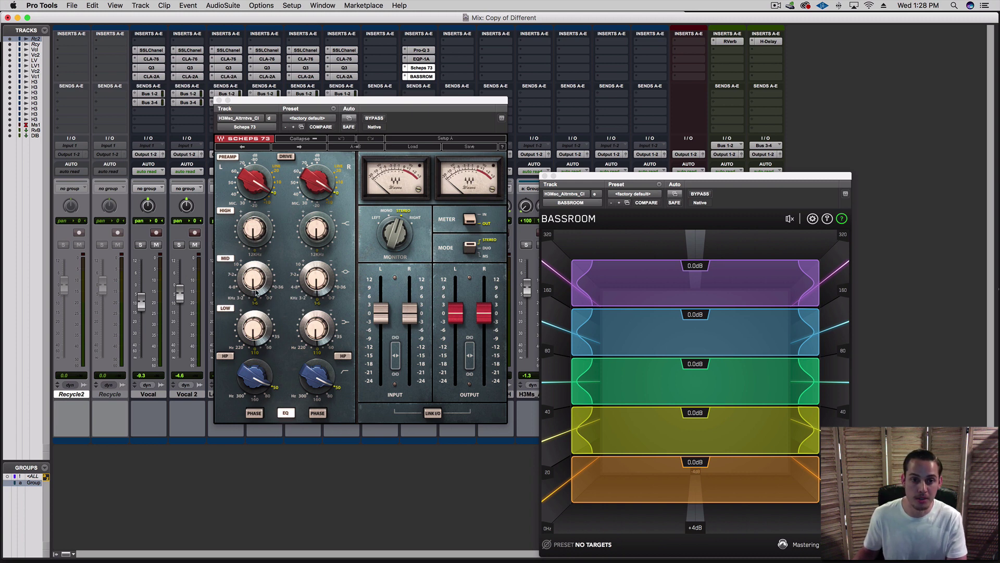
left_click(470, 249)
left_click(470, 249)
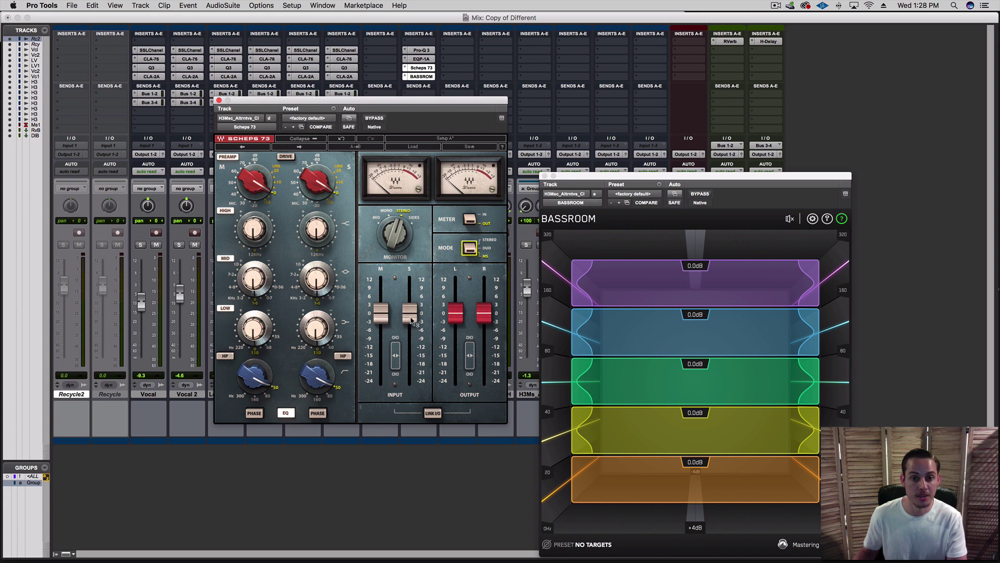
mouse_move(409, 313)
left_mouse_down()
mouse_move(410, 282)
mouse_move(410, 334)
mouse_move(410, 310)
left_mouse_up()
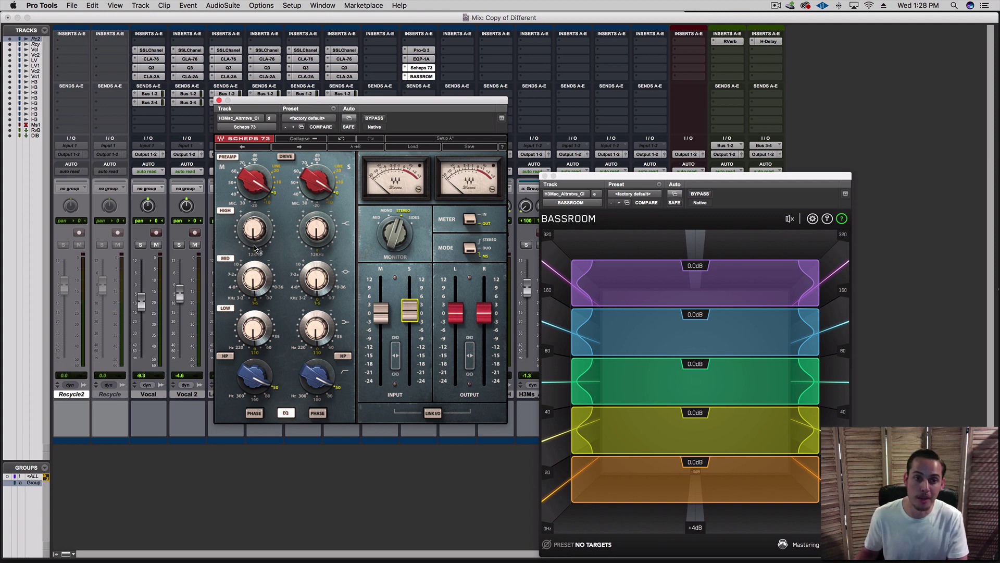
Cut the mid channel's MID band by about 4.8 dB, slightly boost the side channel's HIGH band, and close the Scheps 73.
left_click(253, 282)
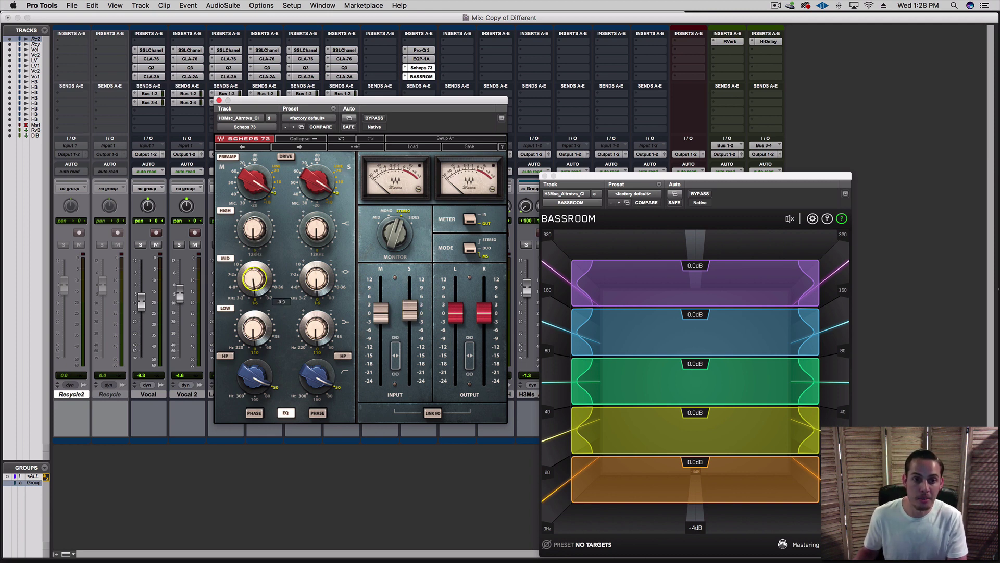
left_click_drag(253, 281, 254, 292)
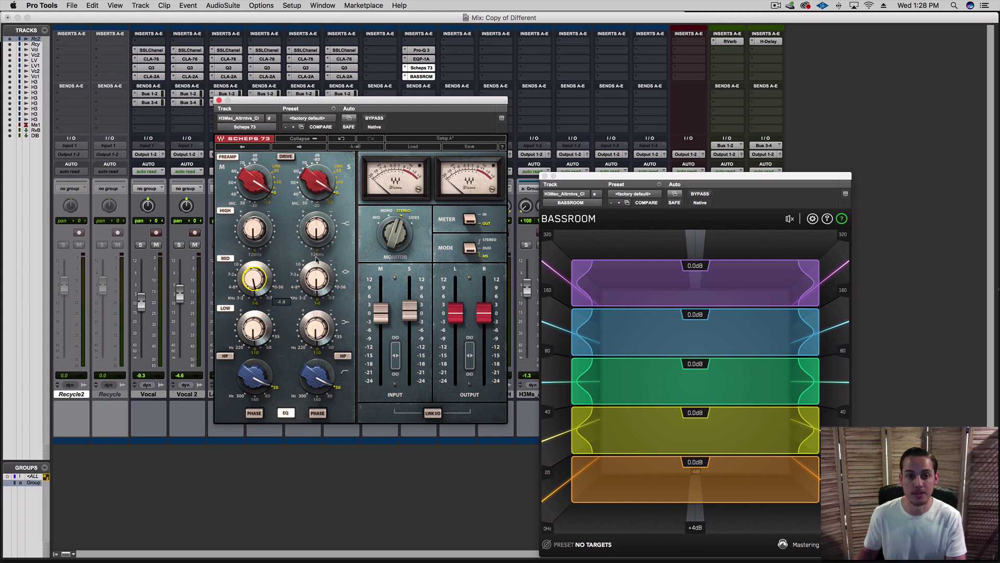
left_click_drag(318, 233, 318, 228)
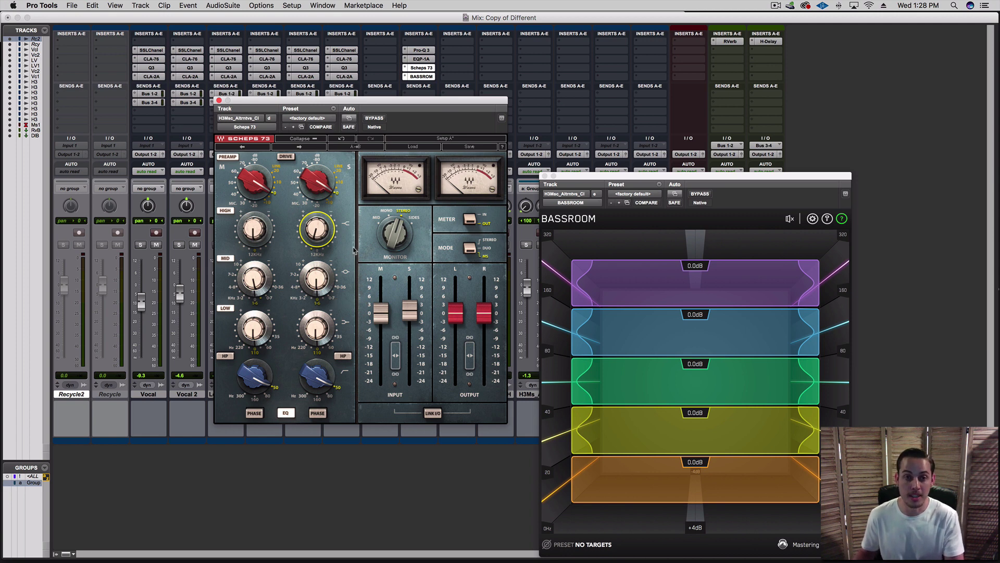
left_click(219, 100)
Boost BASSROOM's 0–20 Hz band to +0.2 dB and its 20–40 Hz band to +0.6 dB.
left_click_drag(611, 180, 383, 117)
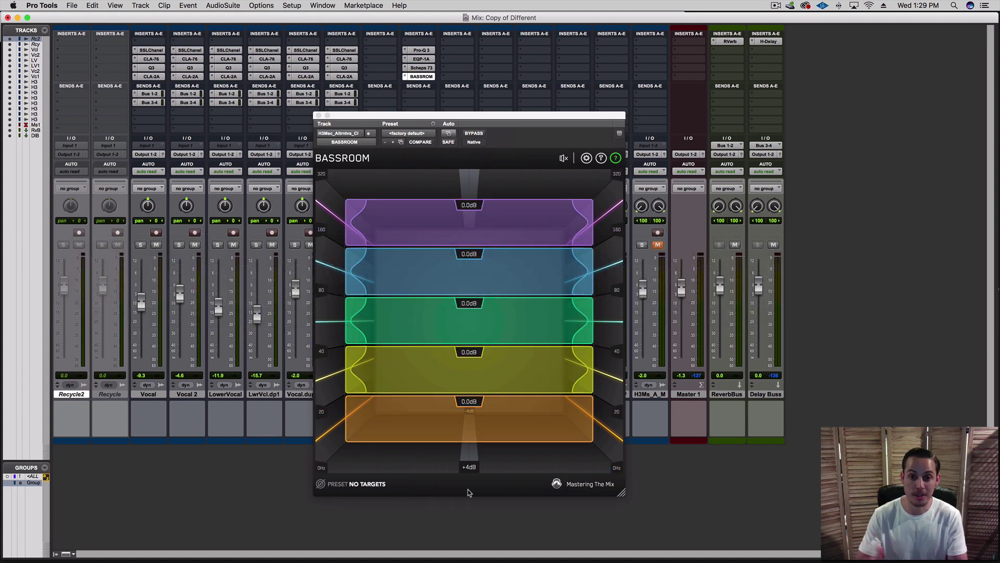
mouse_move(421, 340)
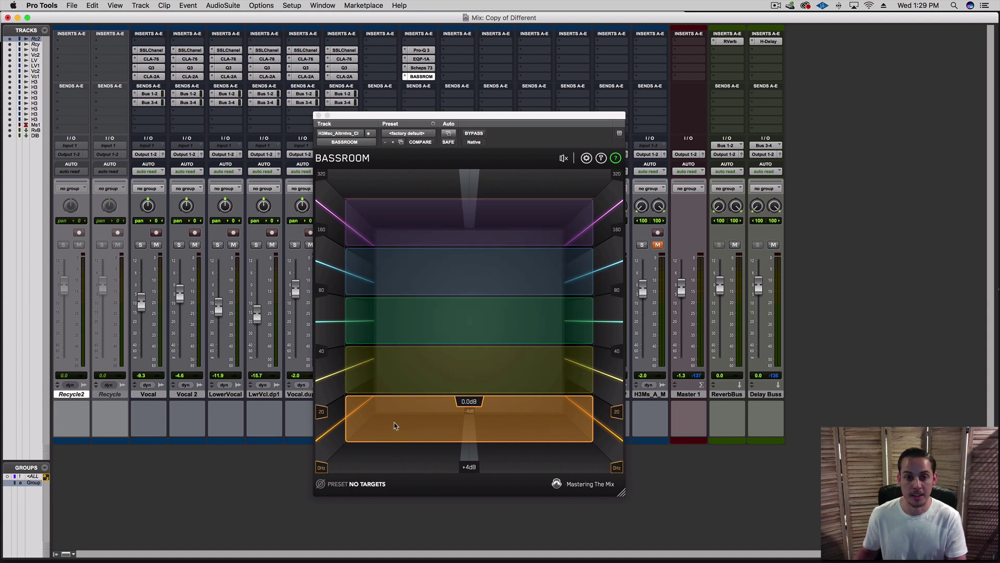
mouse_move(396, 422)
left_mouse_down()
mouse_move(395, 409)
mouse_move(392, 423)
left_mouse_up()
left_click_drag(387, 417, 386, 424)
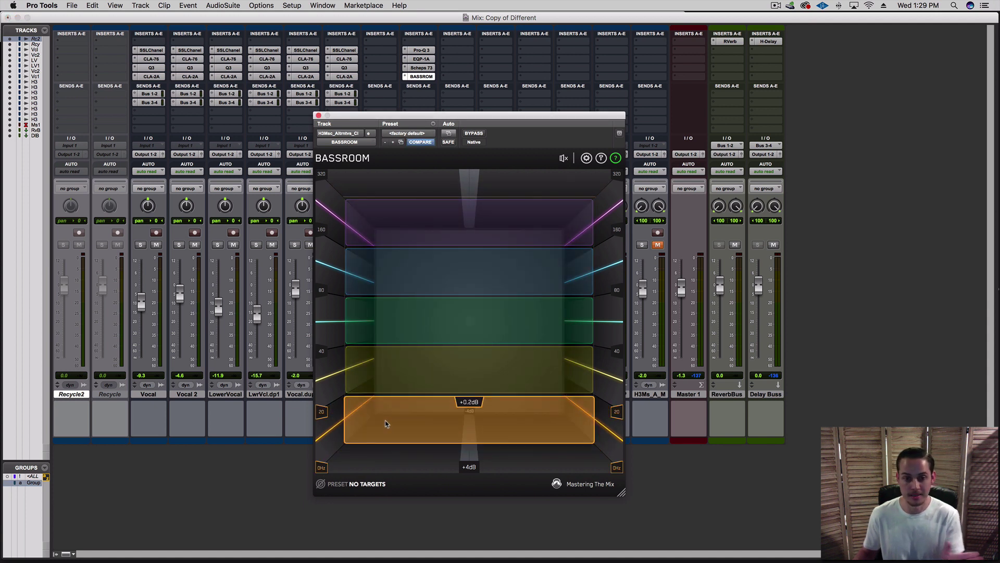
left_click(389, 373)
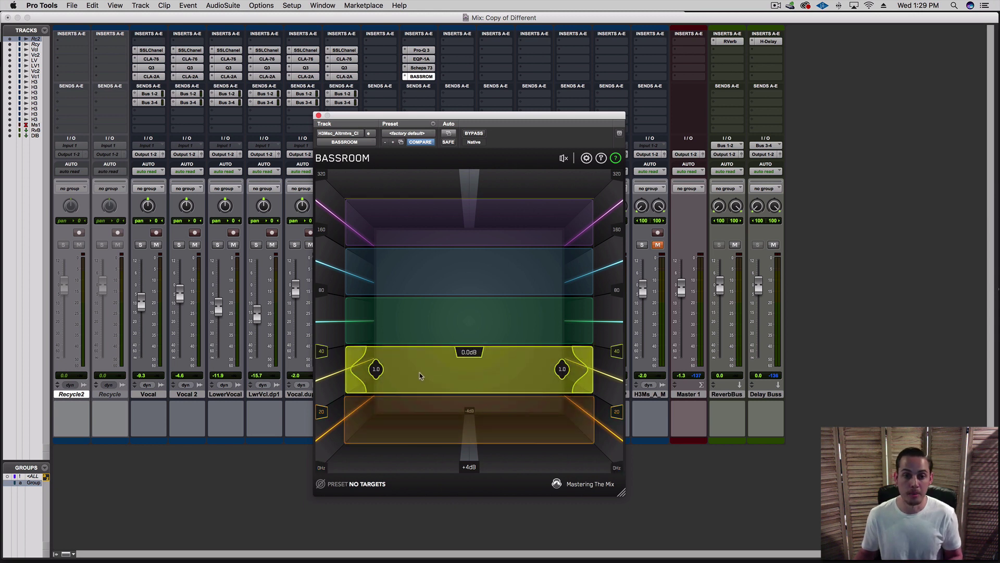
left_click(420, 324)
left_click(422, 284)
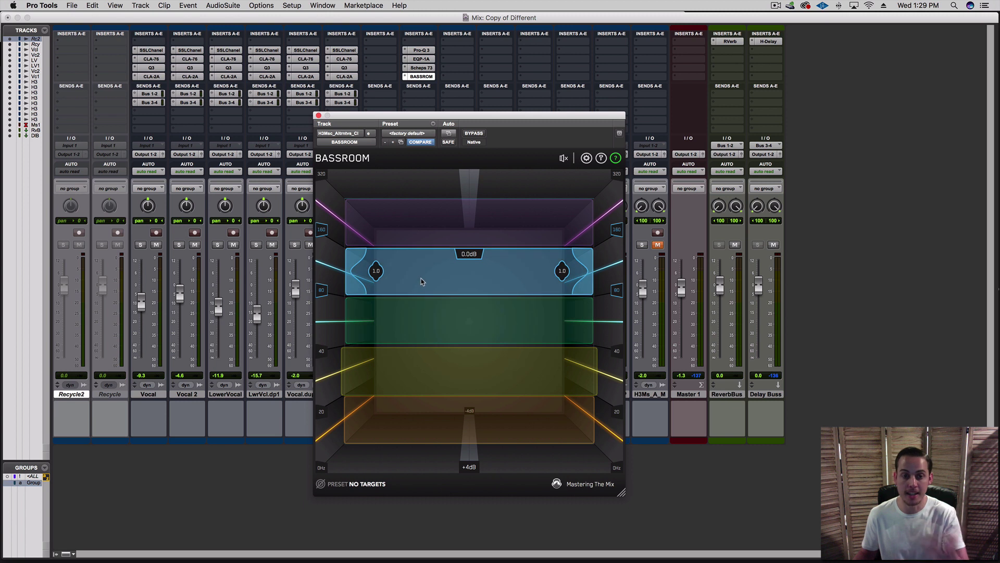
left_click(421, 228)
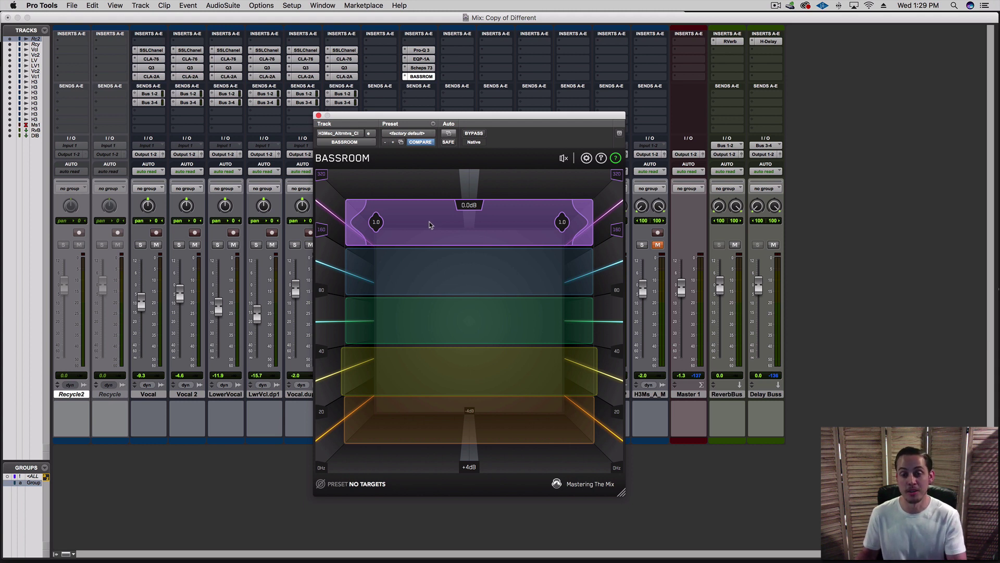
Load BASSROOM's Star Engineers Hip-Hop King targets, match the bands to them with the 160–320 Hz band at -3.1 dB, and close the plugin.
left_click(357, 486)
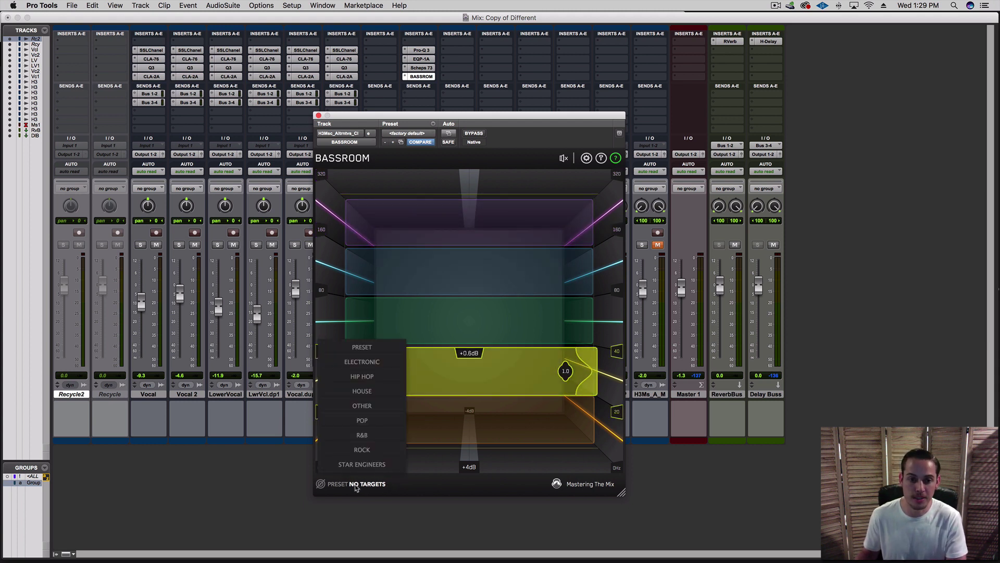
mouse_move(369, 379)
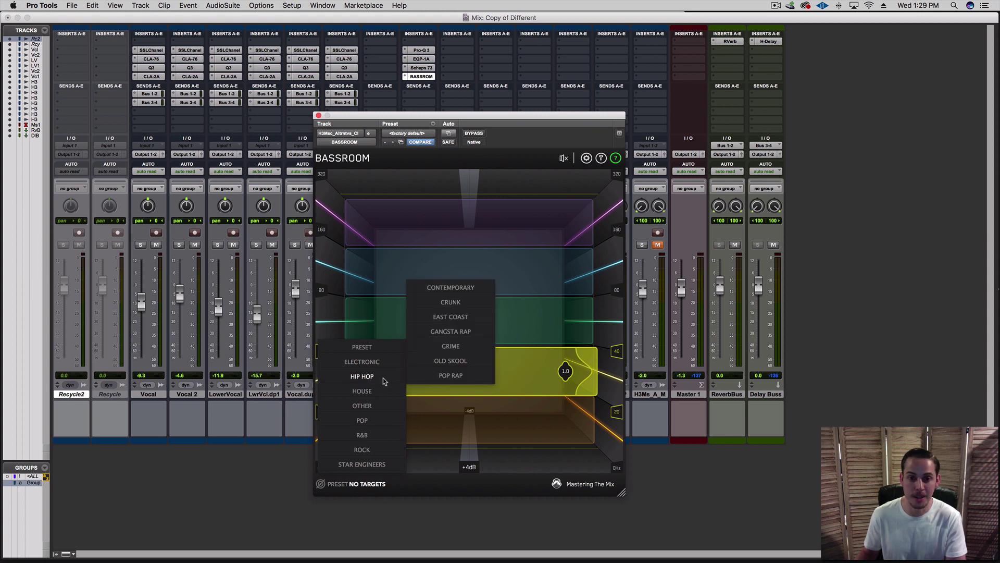
mouse_move(373, 470)
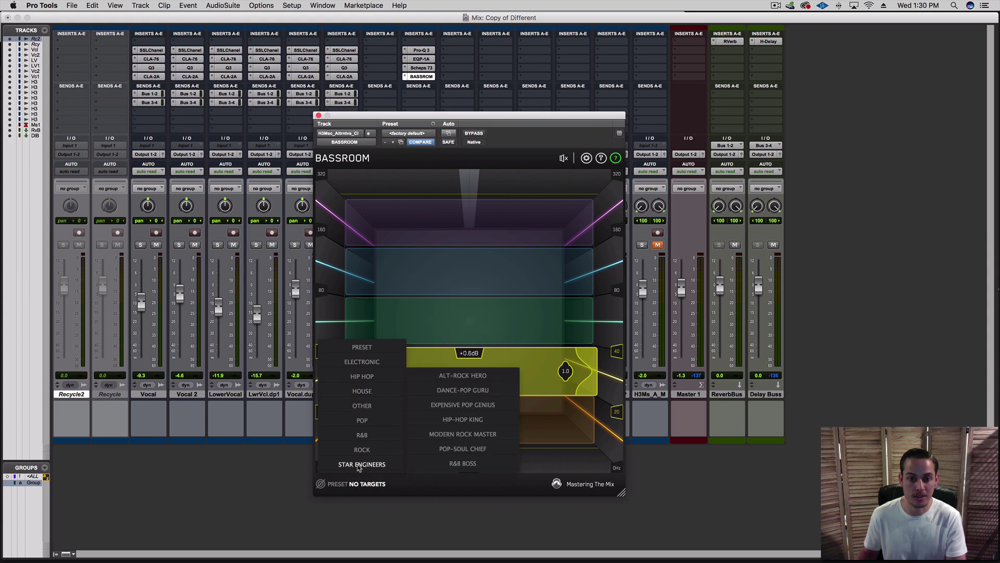
left_click(456, 420)
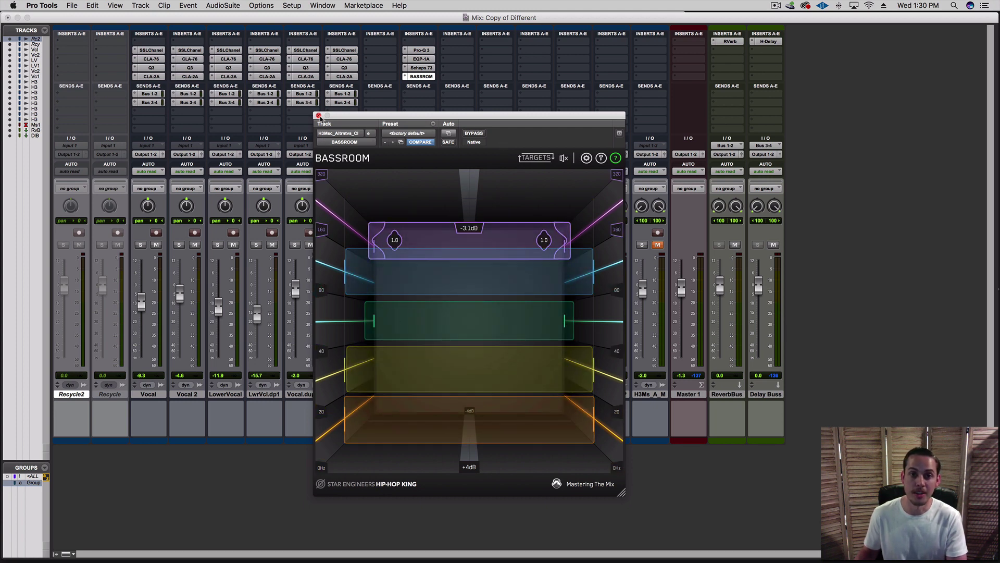
left_click(318, 115)
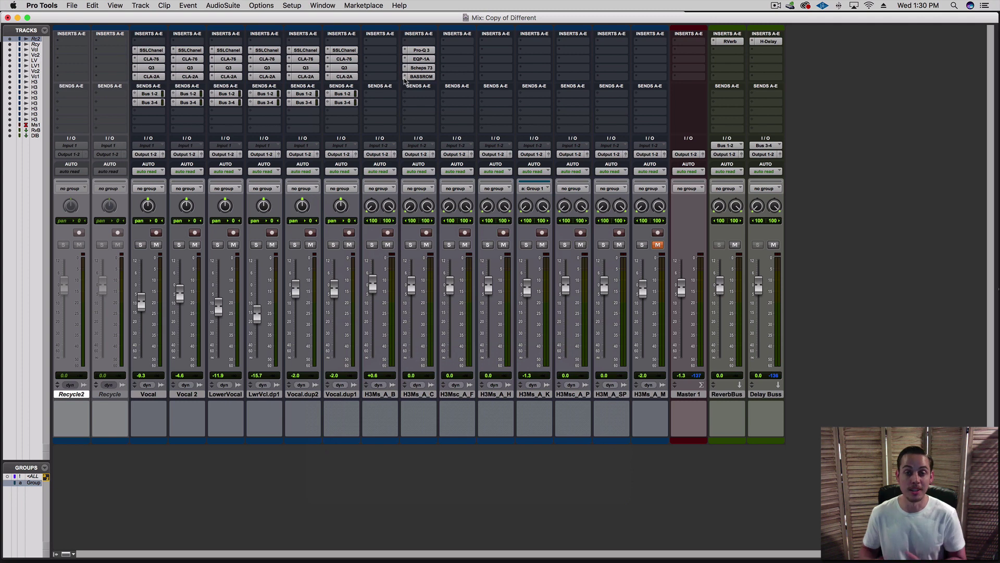